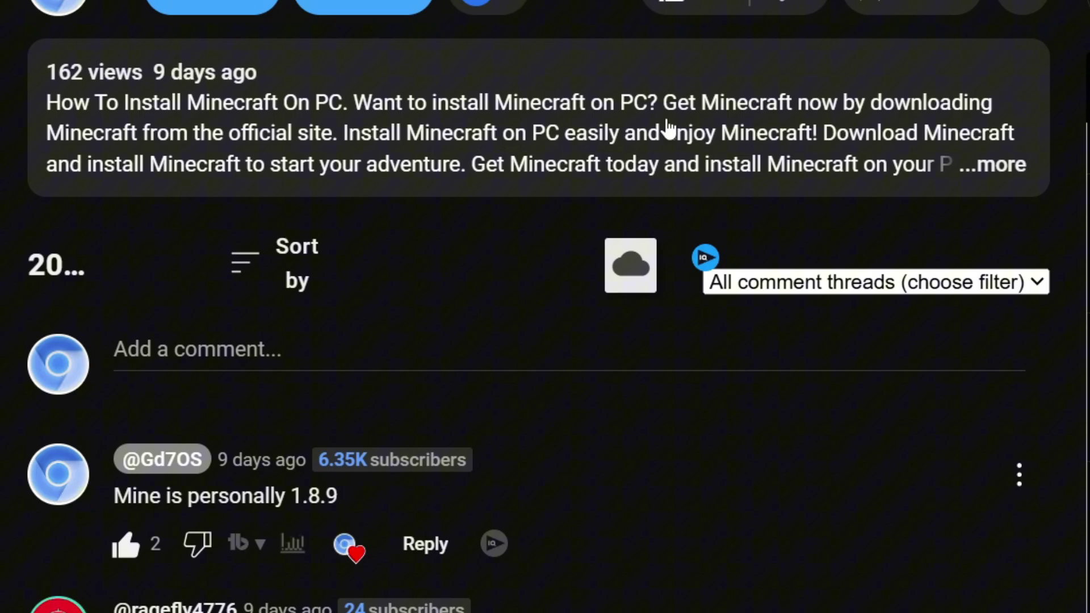
Expand the video description to reveal the Discord, website and subscribe links
click(978, 166)
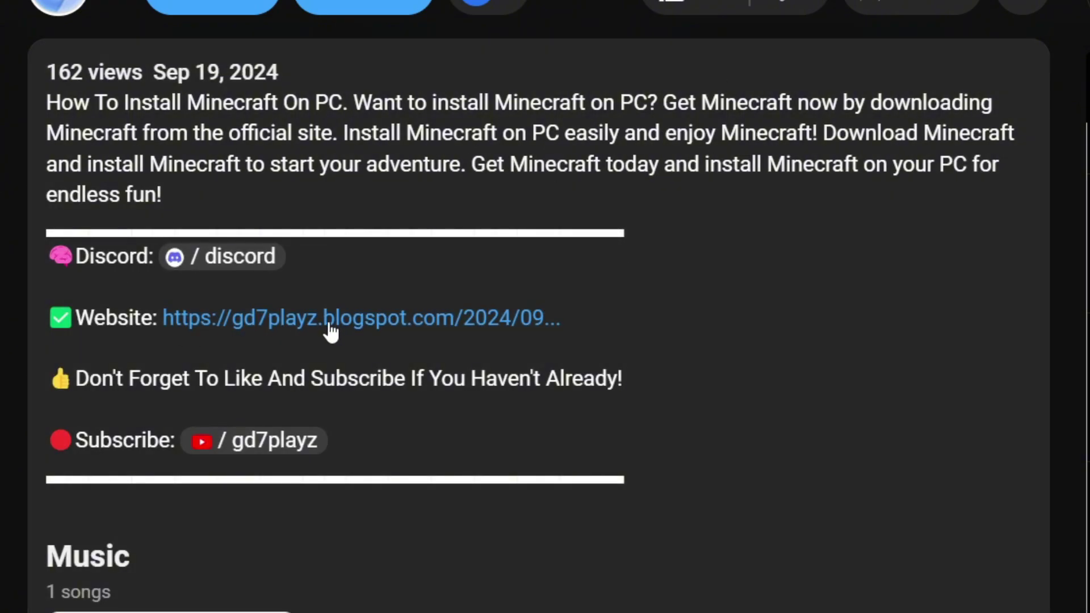
click(357, 324)
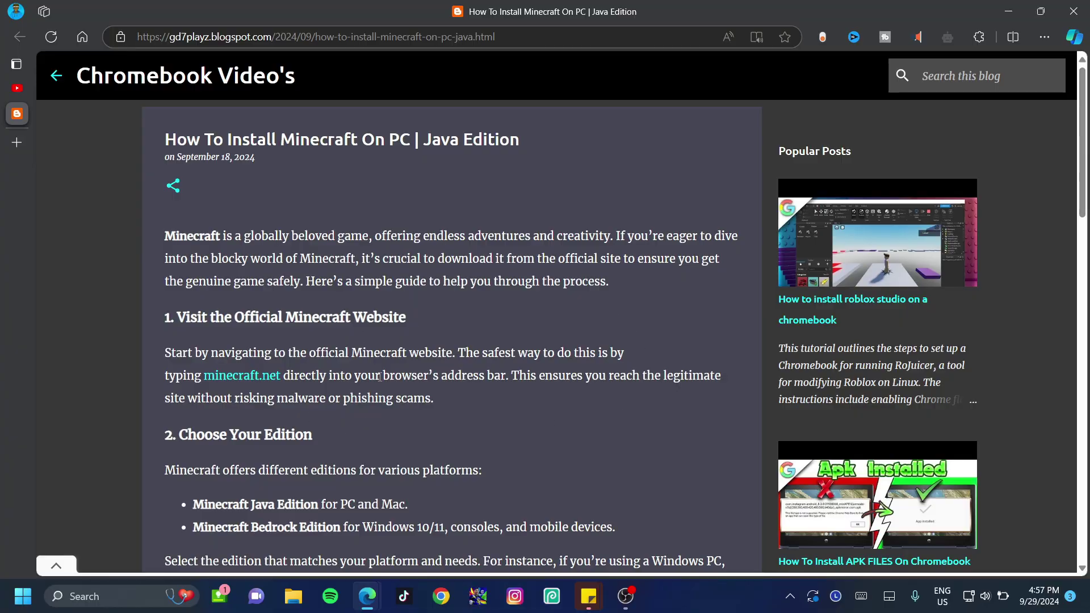
scroll(414, 291, down, 10)
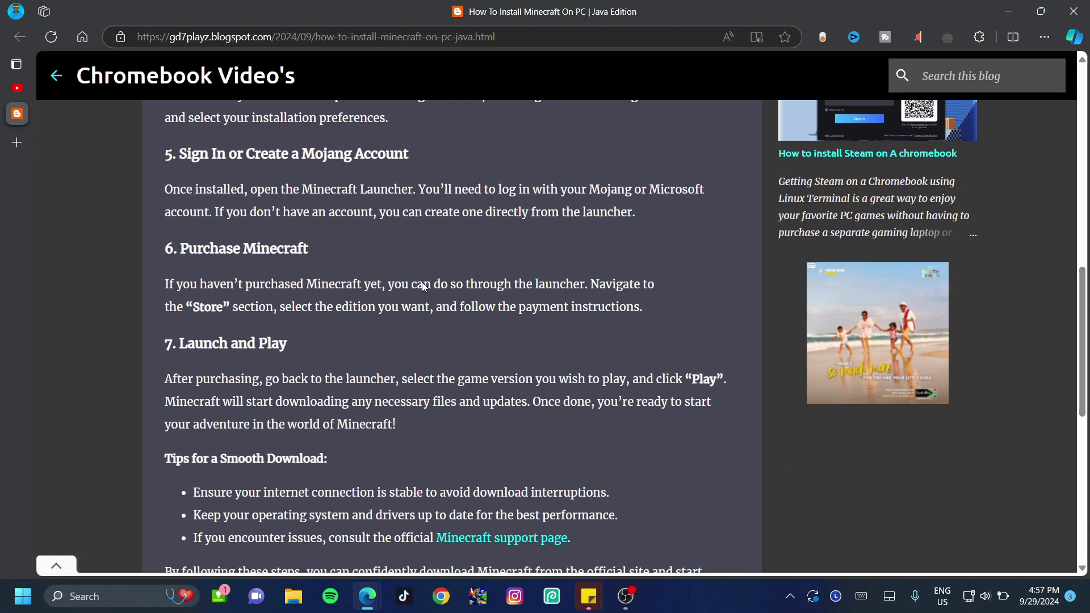
scroll(423, 286, down, 9)
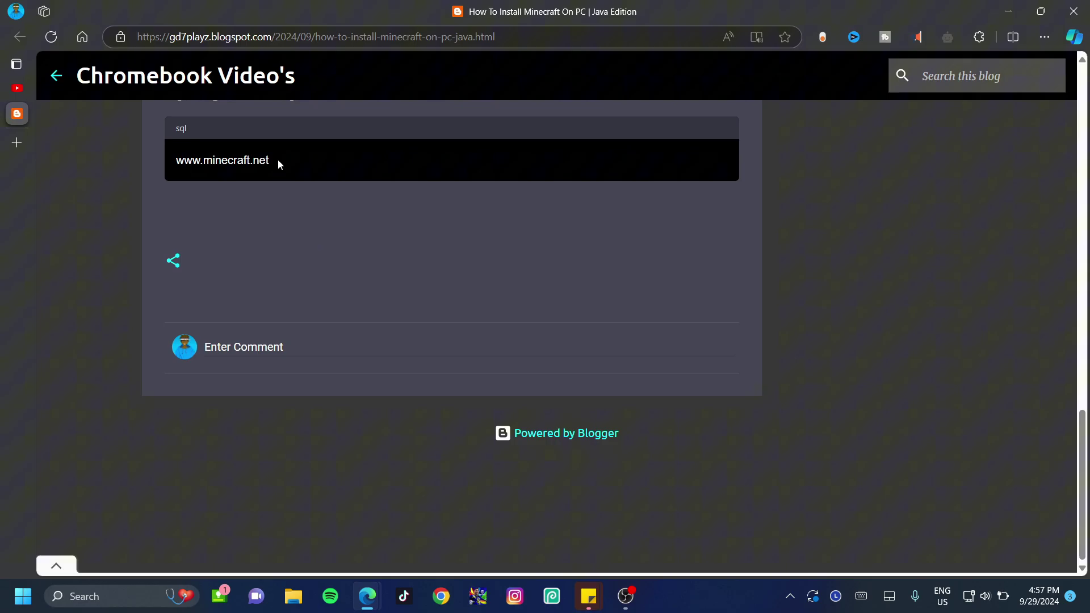
click(262, 165)
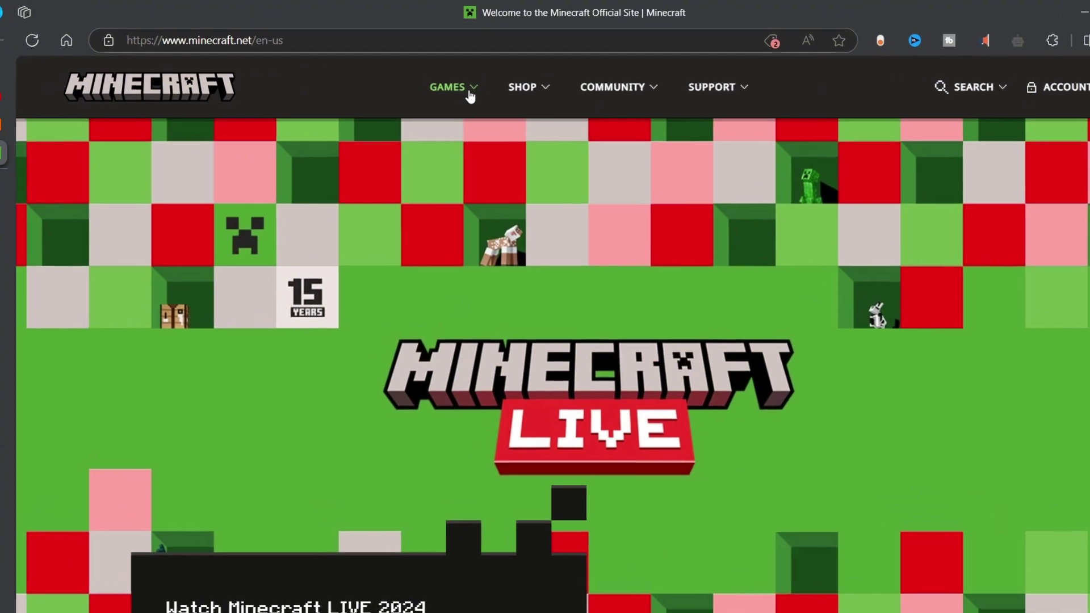
Open the About Minecraft page from the GAMES menu and scroll to the platform purchase options
click(450, 86)
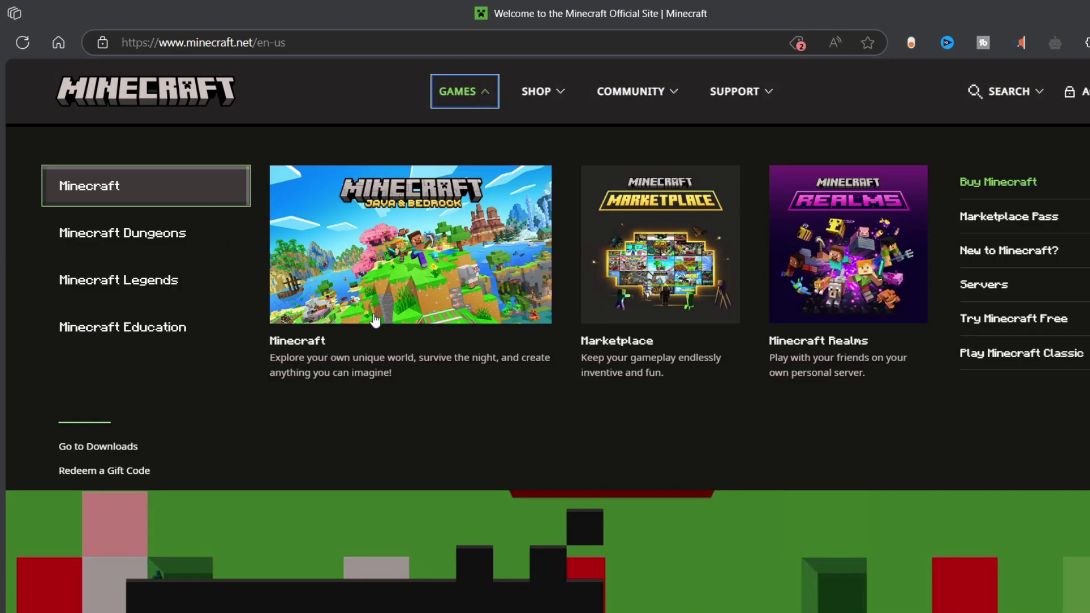
click(376, 357)
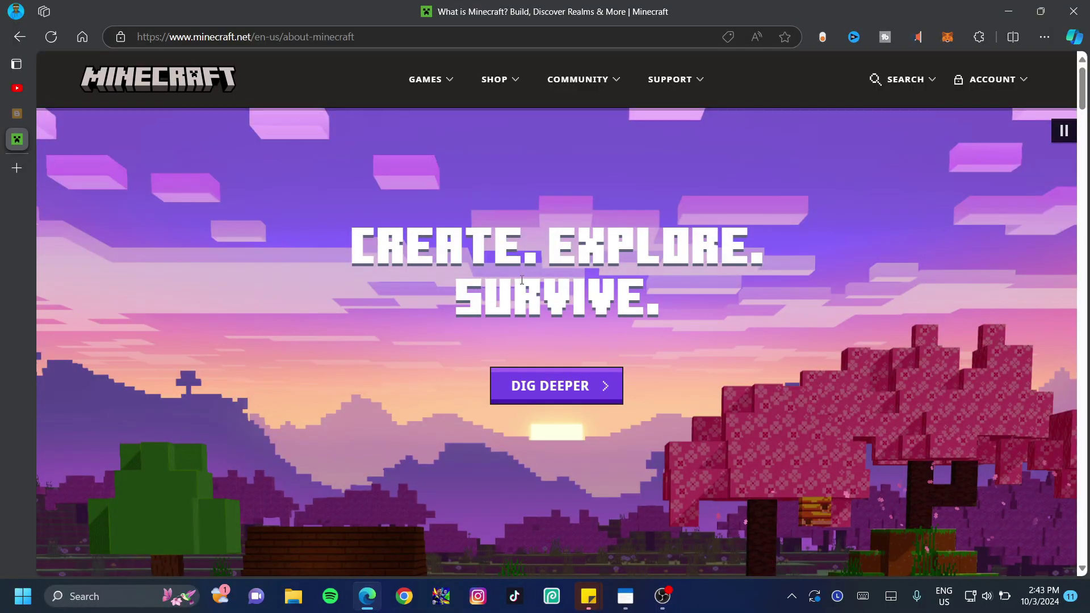
scroll(564, 287, down, 8)
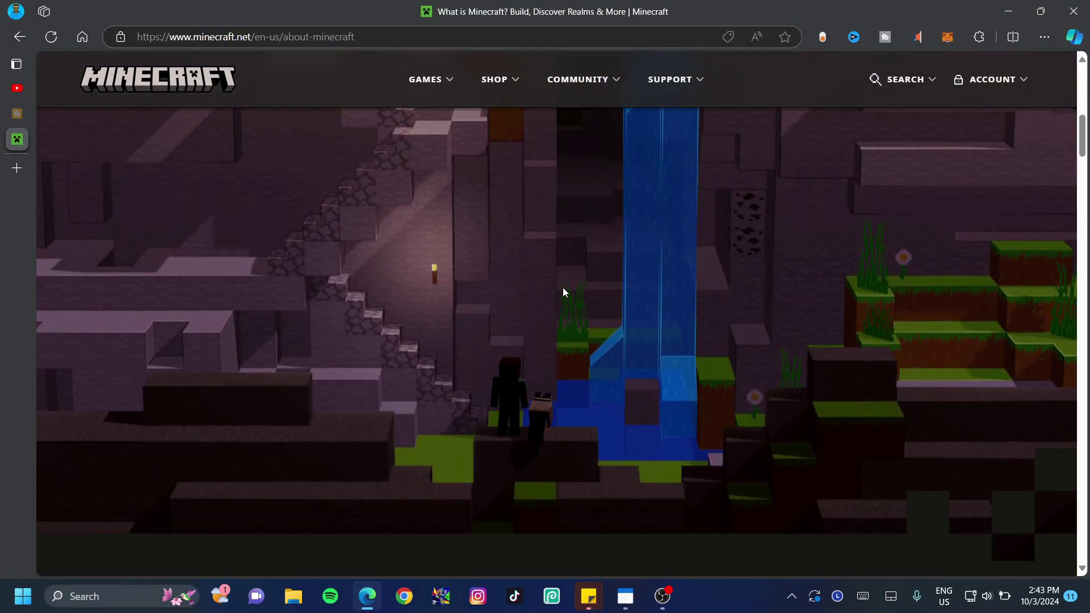
scroll(563, 288, down, 8)
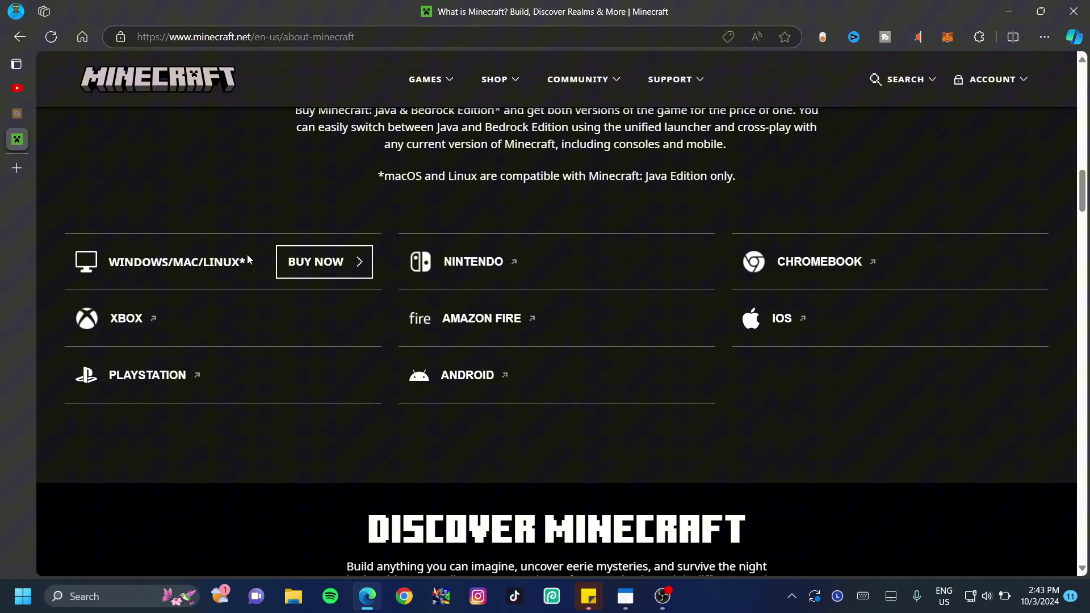
Choose BUY NOW for Windows/Mac/Linux, then go to the account Sign In page
click(343, 278)
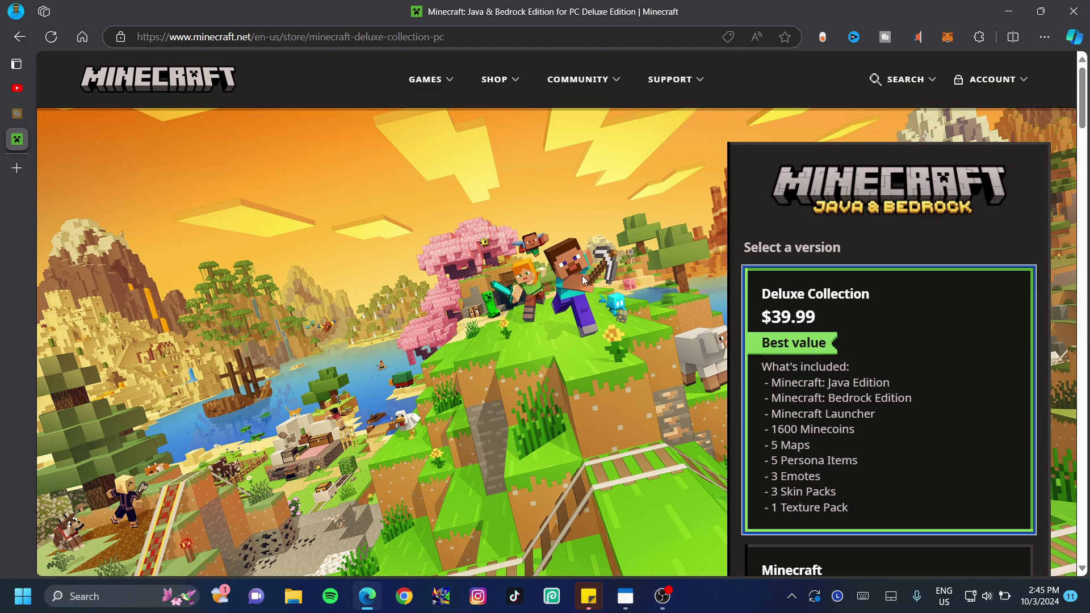
click(1001, 82)
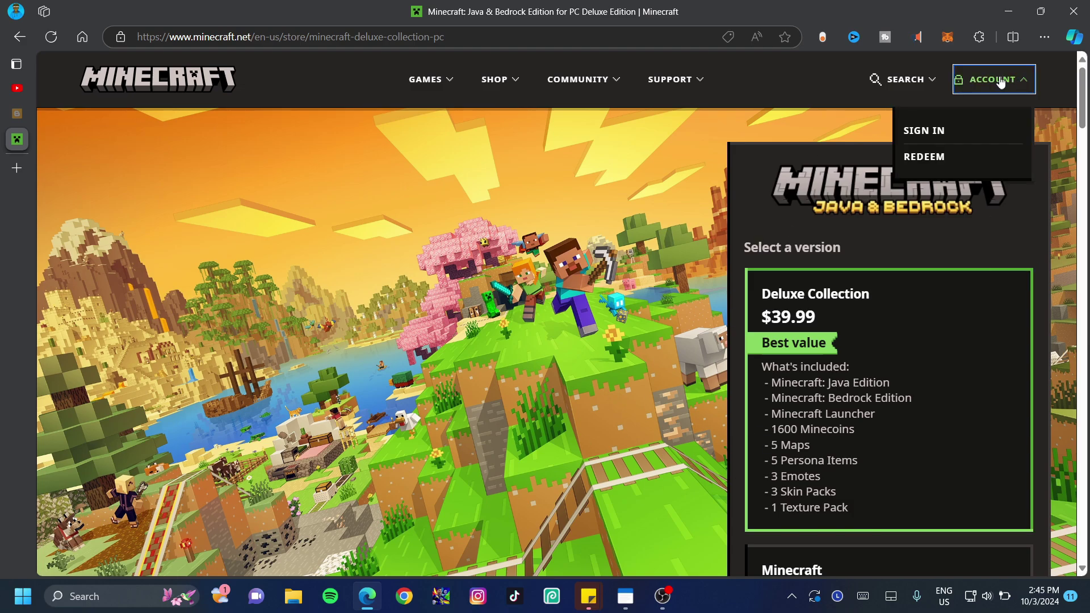
click(920, 136)
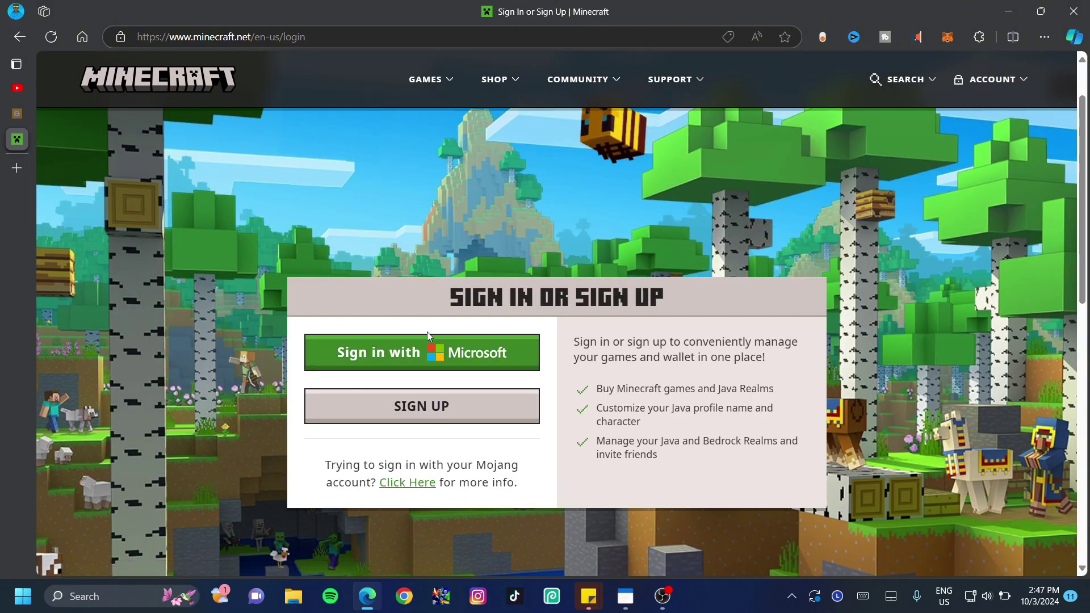
Launch Microsoft Store from Windows search and start signing in to its account
key(super)
text(microsof)
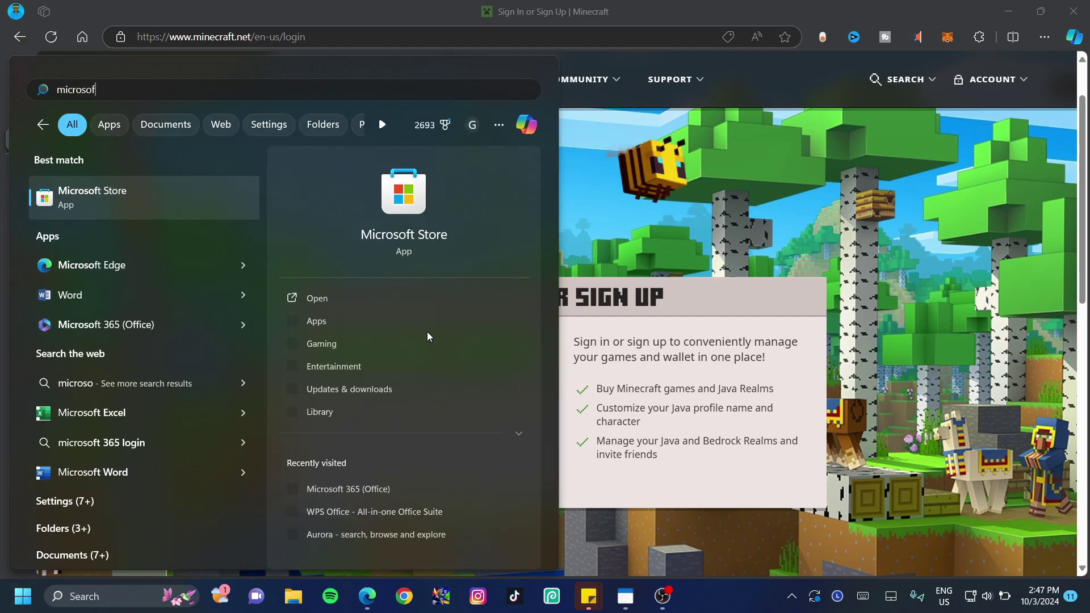
key(Return)
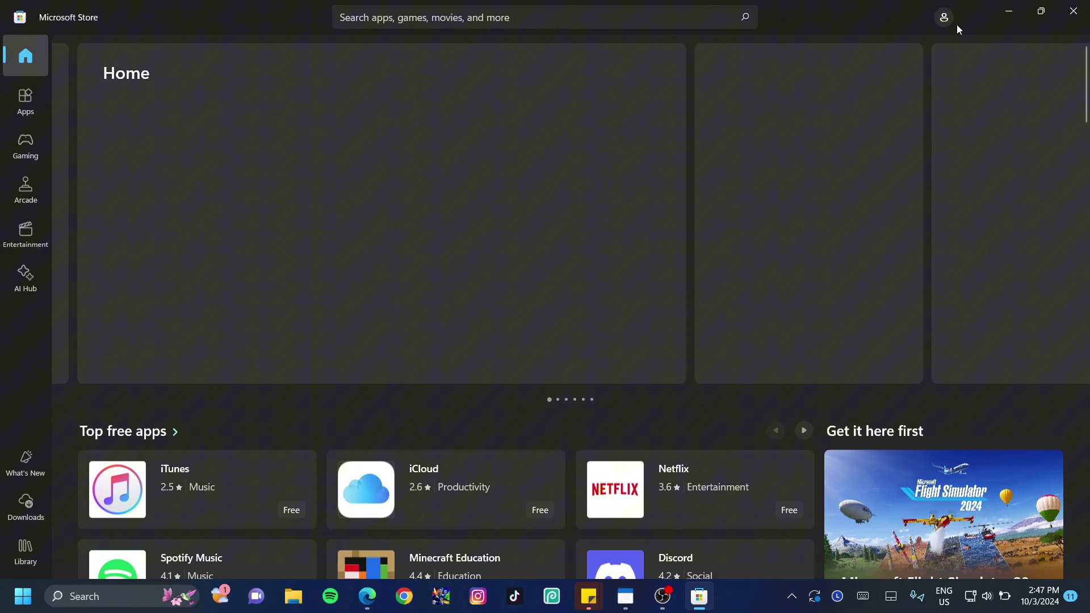
click(945, 19)
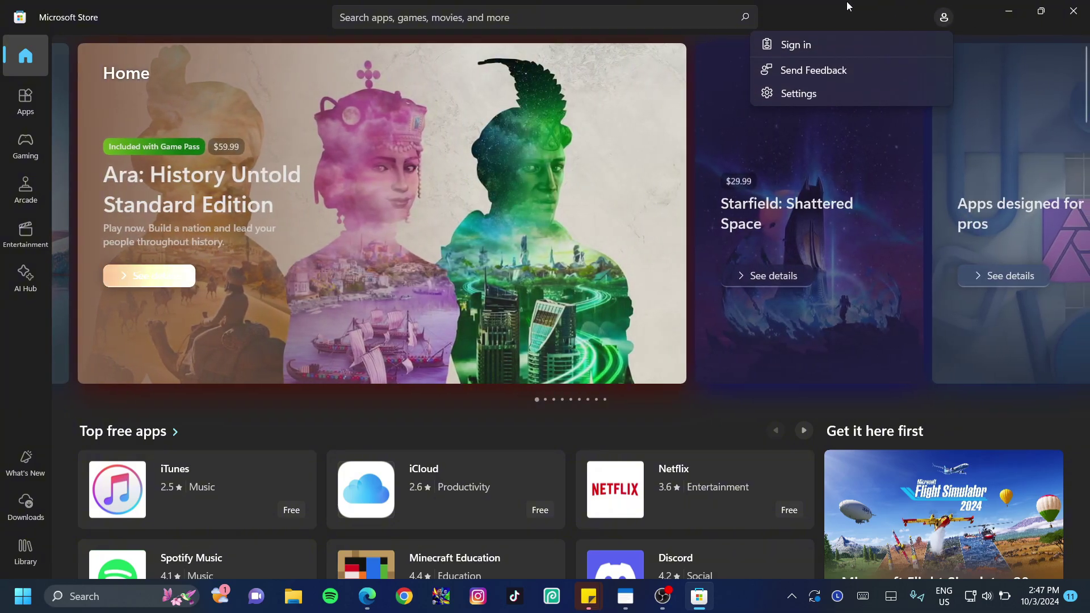
click(820, 50)
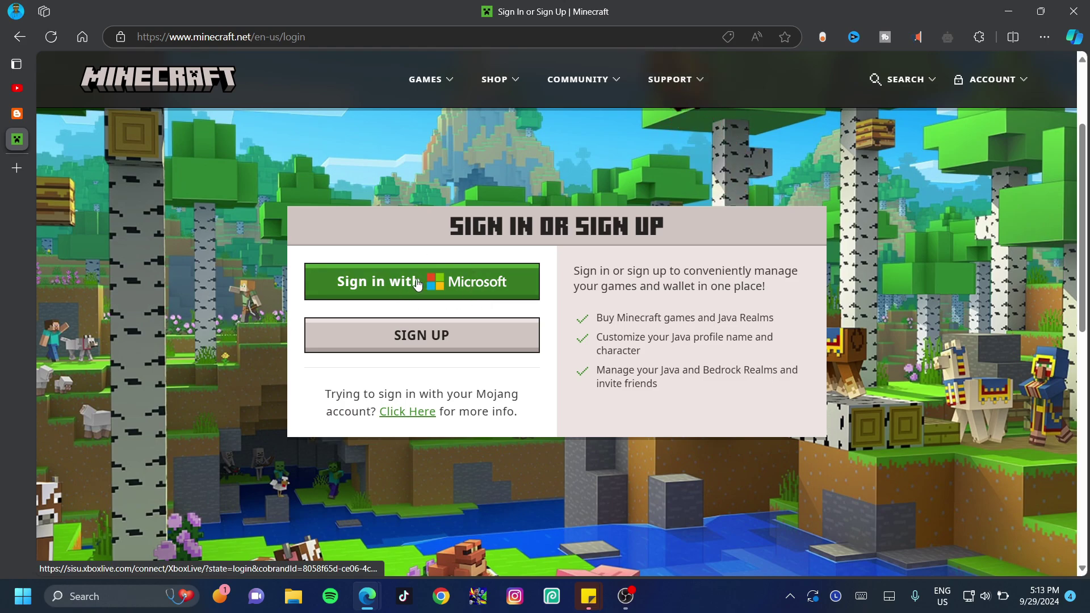
Sign in to minecraft.net with a Microsoft account and open the My Games page listing Java Edition
click(418, 284)
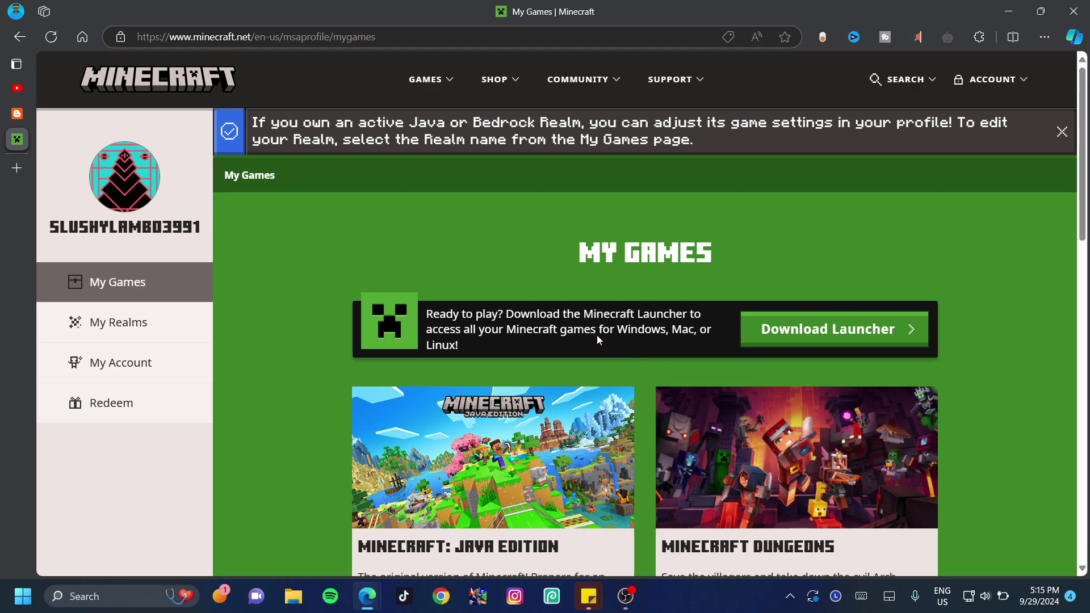
scroll(638, 330, down, 2)
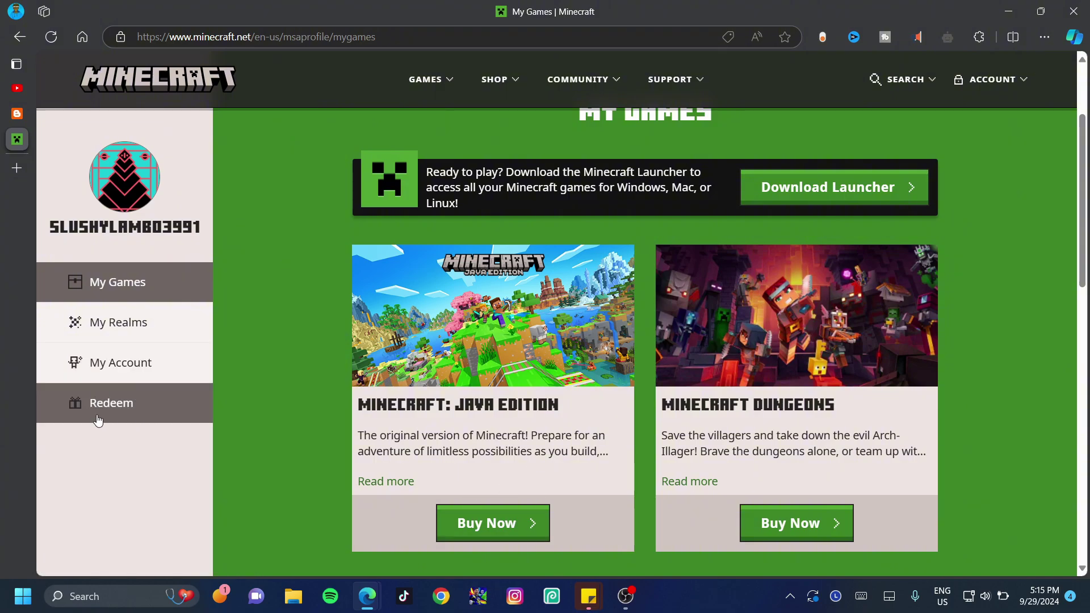
click(135, 414)
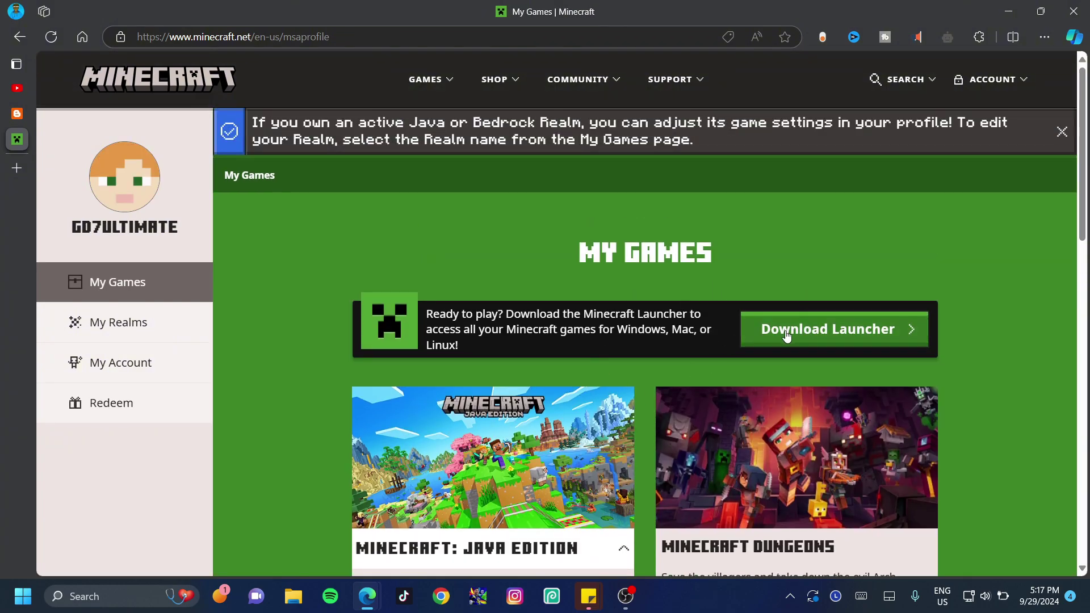
Download the Windows 10/11 launcher installer, accept the license terms and install the Minecraft Launcher
click(786, 337)
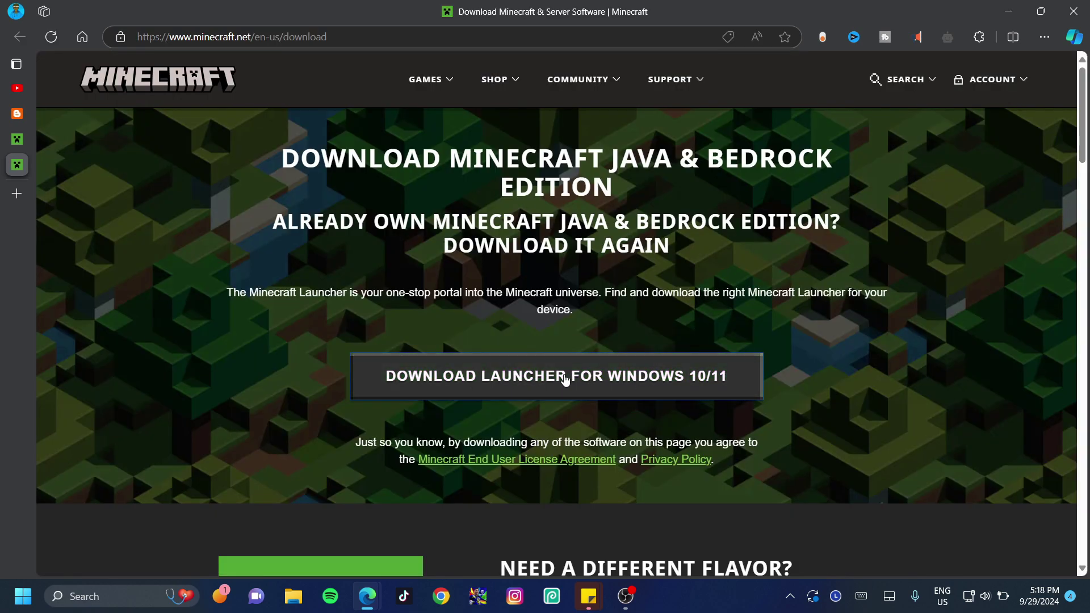
click(566, 378)
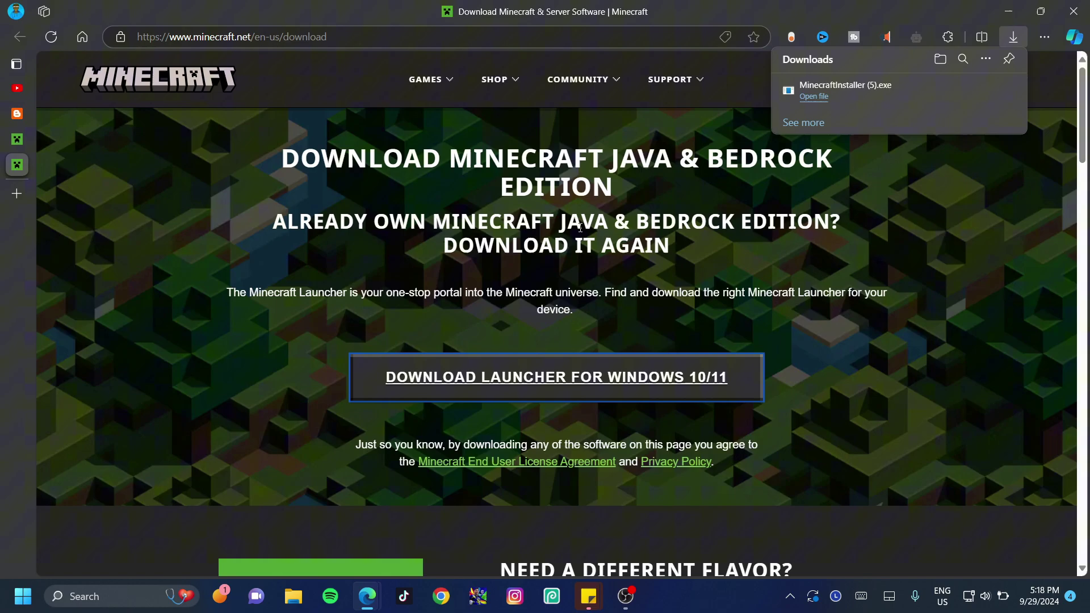
click(839, 89)
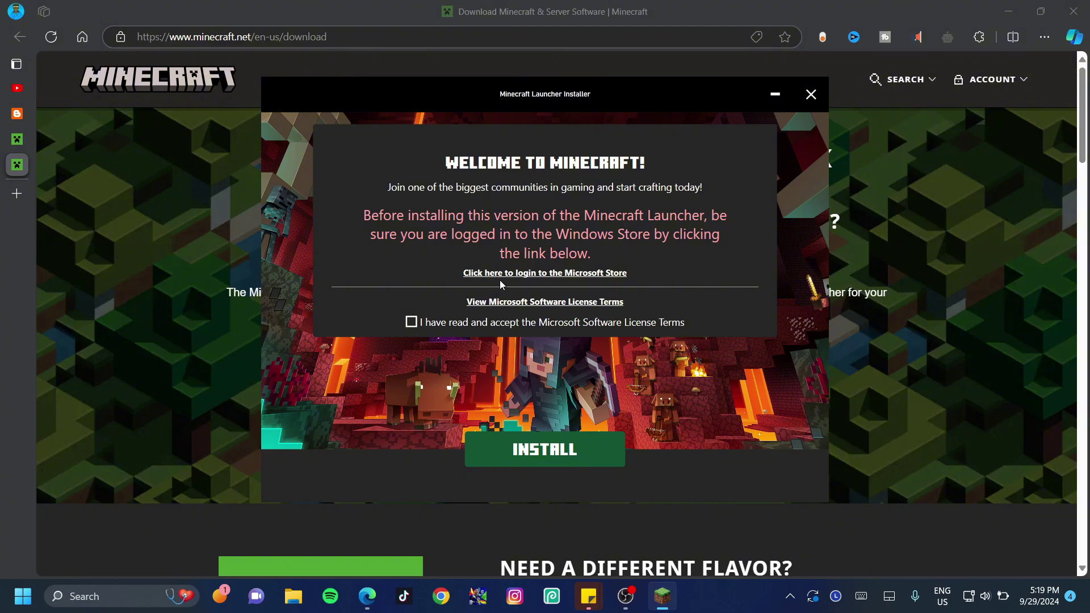
click(411, 321)
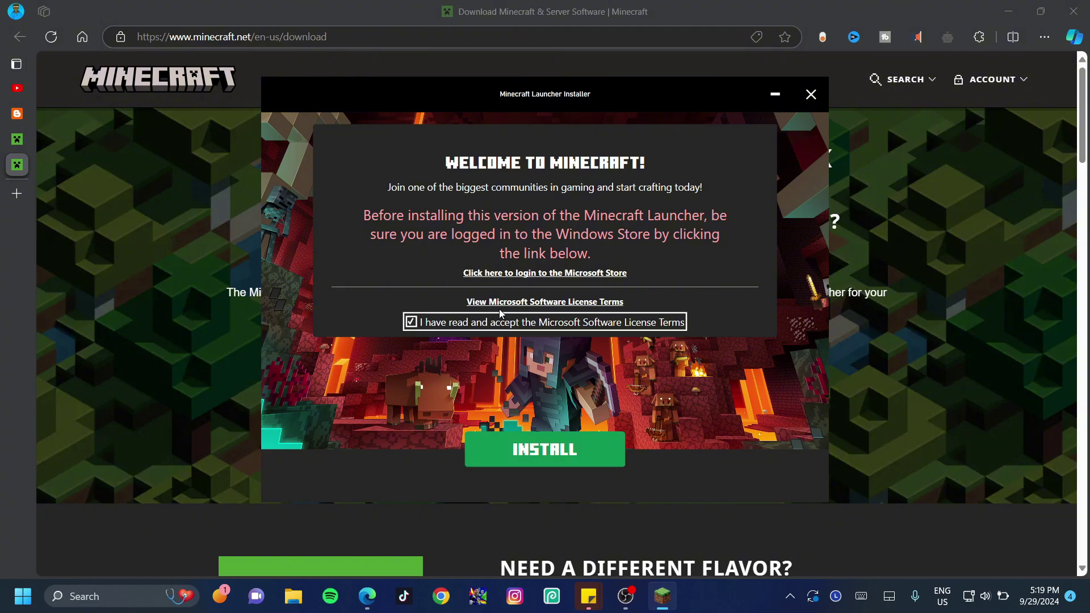
click(537, 450)
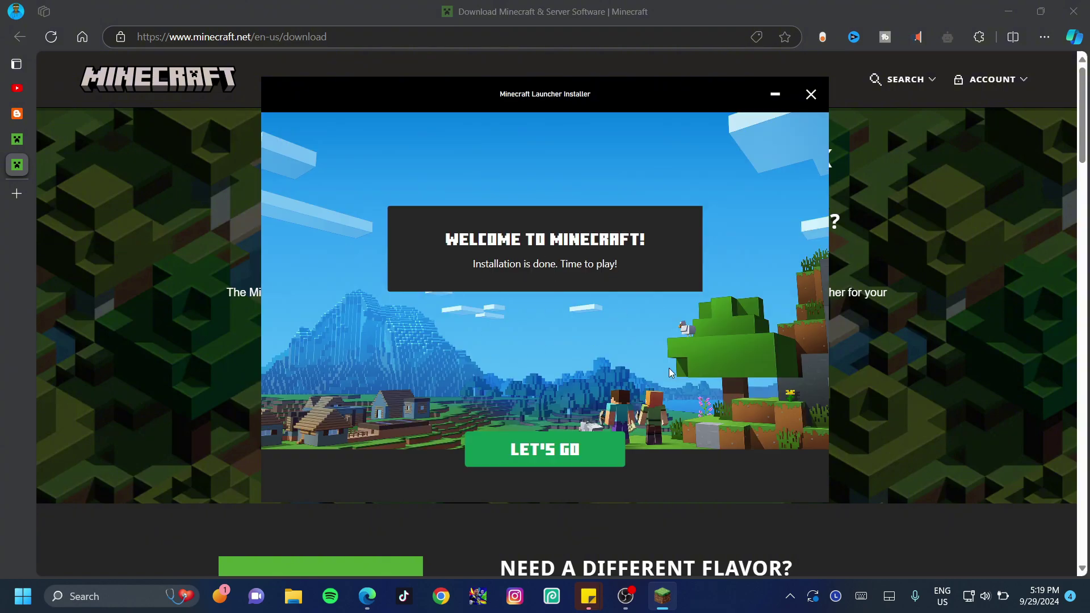
Start the launcher, select Minecraft: Java Edition and play the 1.8.9 OptiFine installation
click(573, 454)
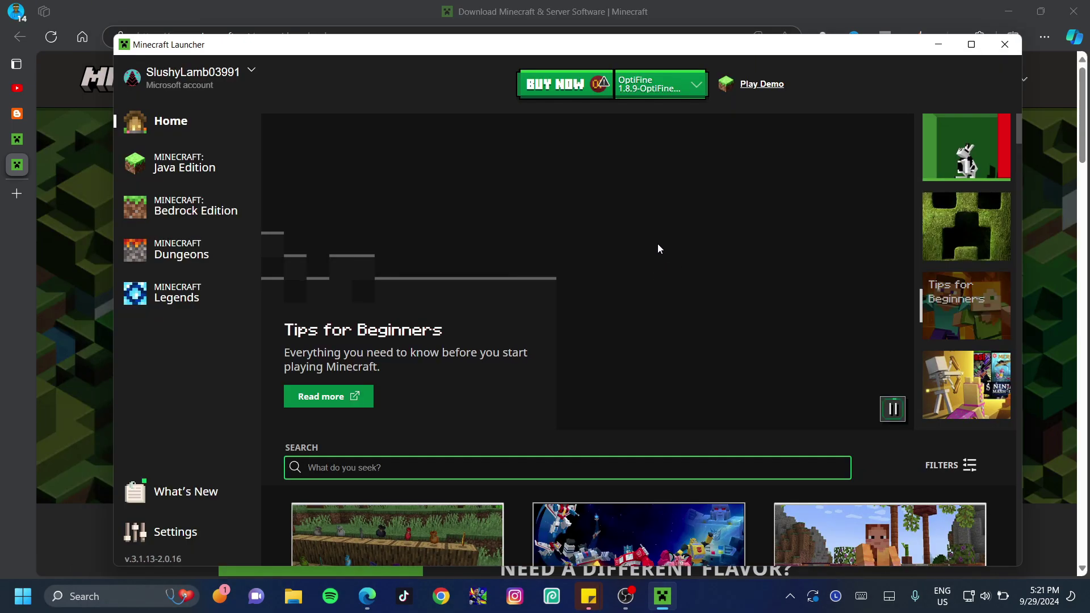
click(163, 165)
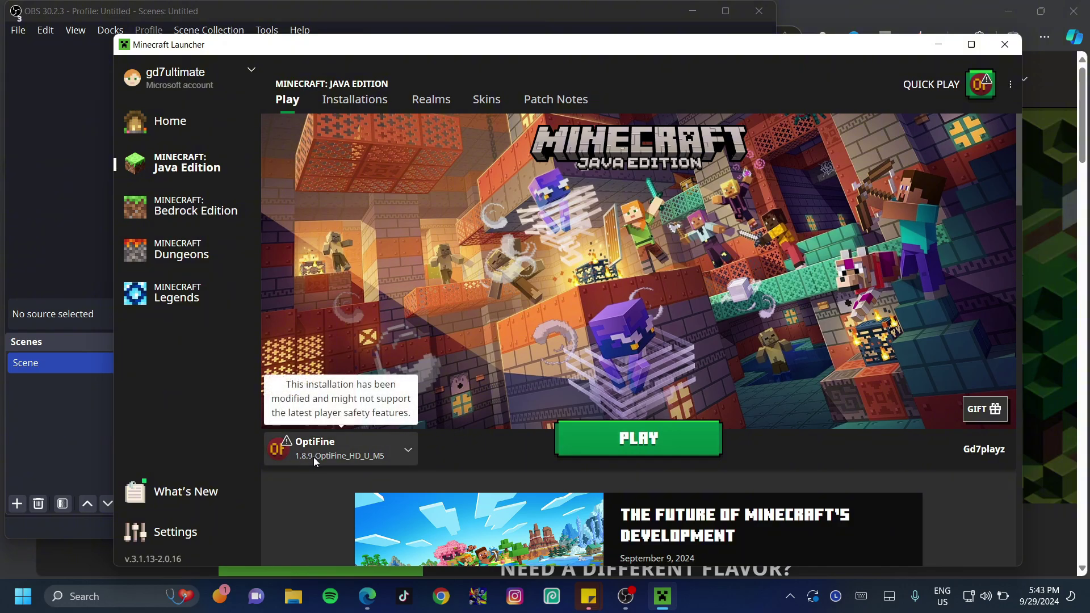
click(645, 437)
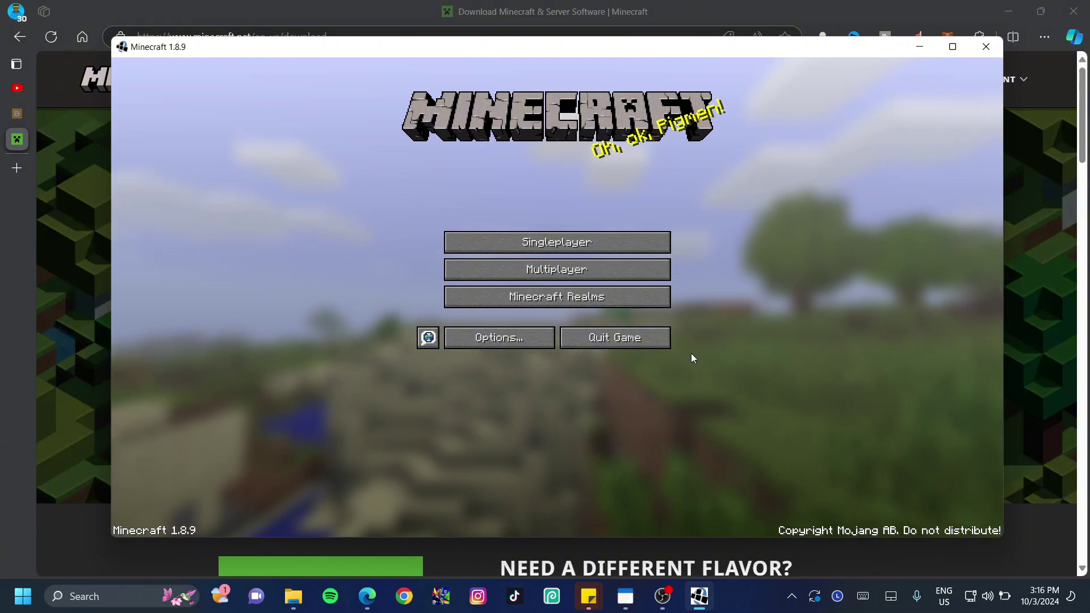
Add a multiplayer server named 'hypixel' with the server address hypixel.net
click(554, 269)
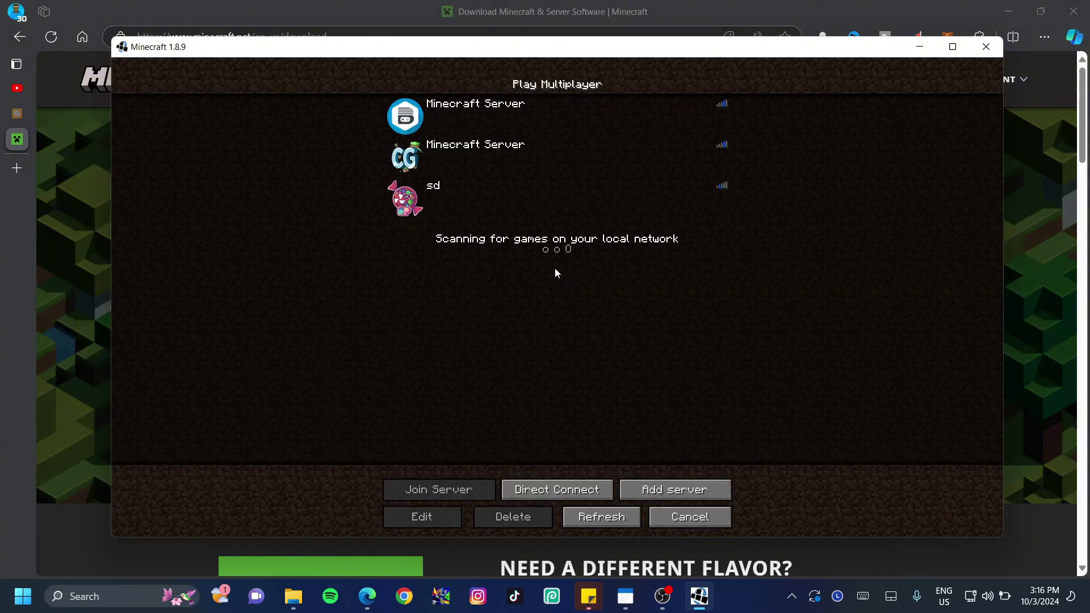
click(674, 493)
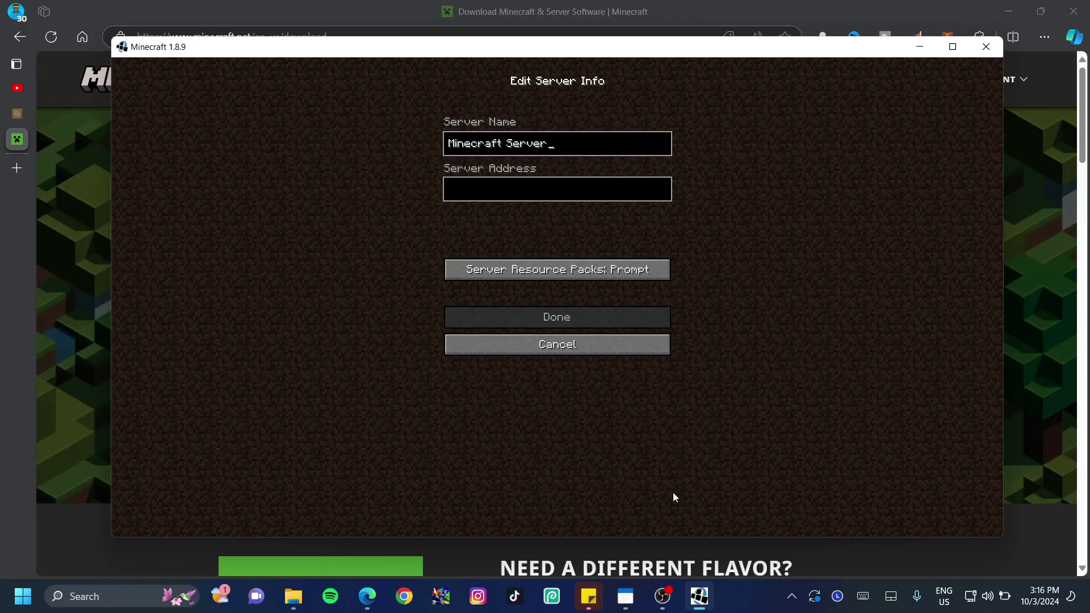
key(BackSpace)
key(BackSpace)
key(BackSpace)
key(BackSpace)
key(BackSpace)
key(BackSpace)
key(BackSpace)
key(BackSpace)
key(BackSpace)
key(BackSpace)
key(BackSpace)
key(BackSpace)
key(BackSpace)
key(BackSpace)
key(BackSpace)
text(hypixel)
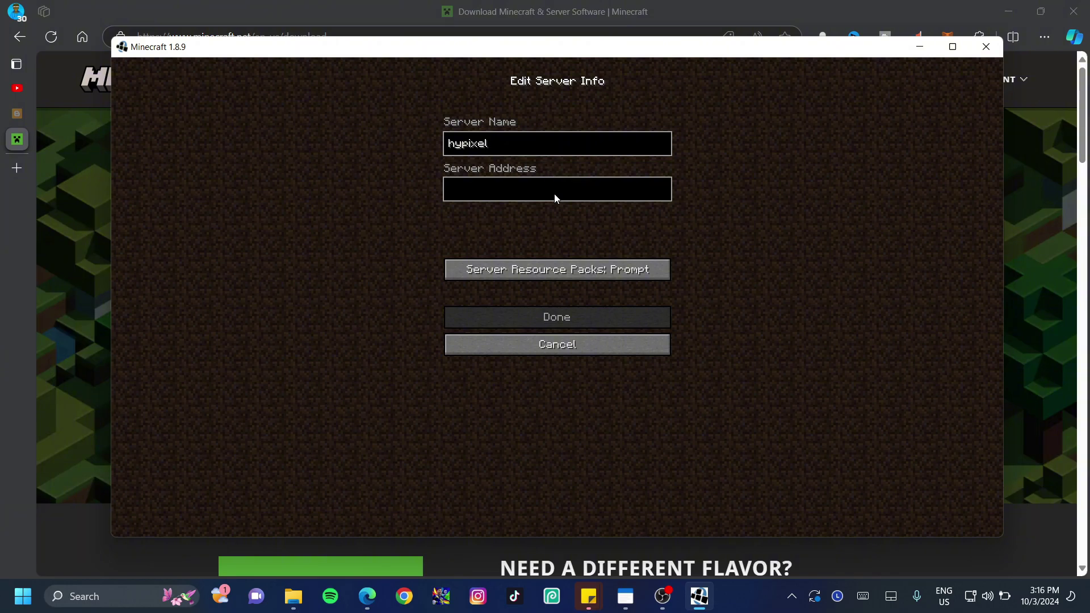
click(555, 196)
text(hypixe)
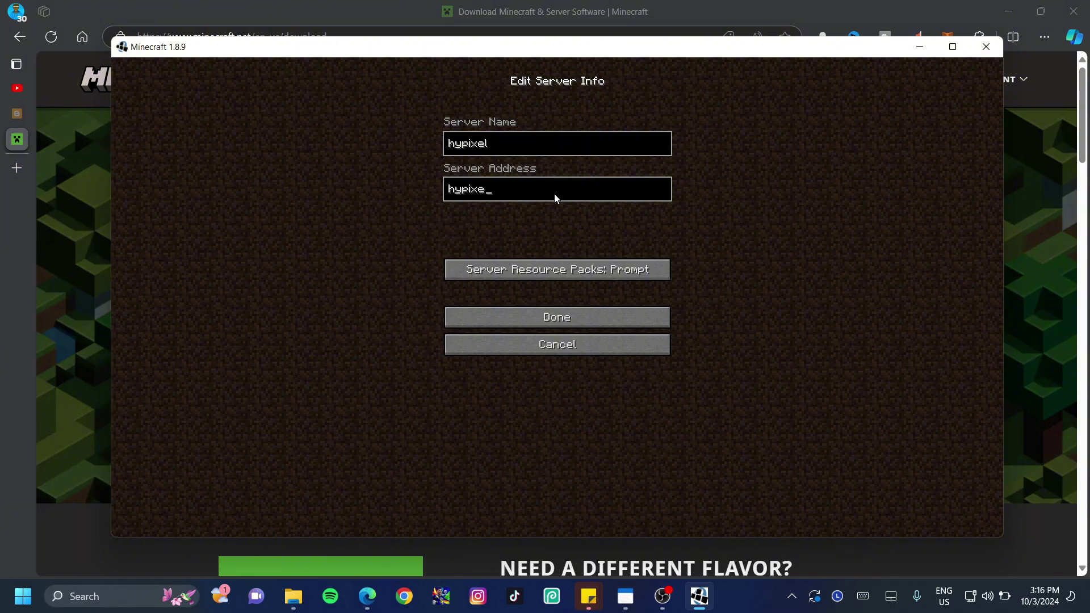
text(l.net)
Save the hypixel server entry and join it from the multiplayer list
click(537, 325)
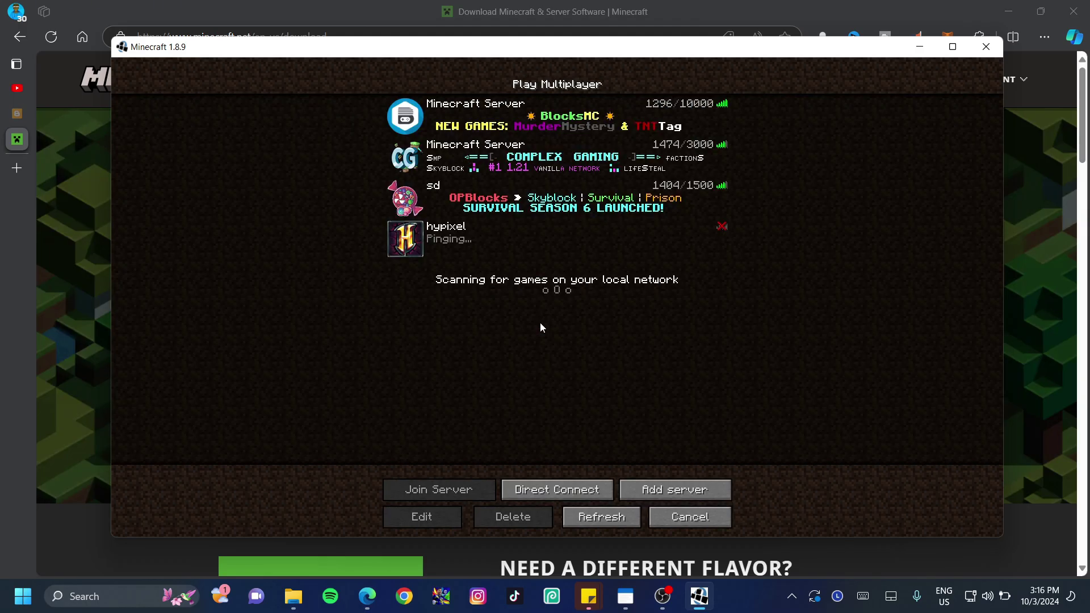
click(413, 246)
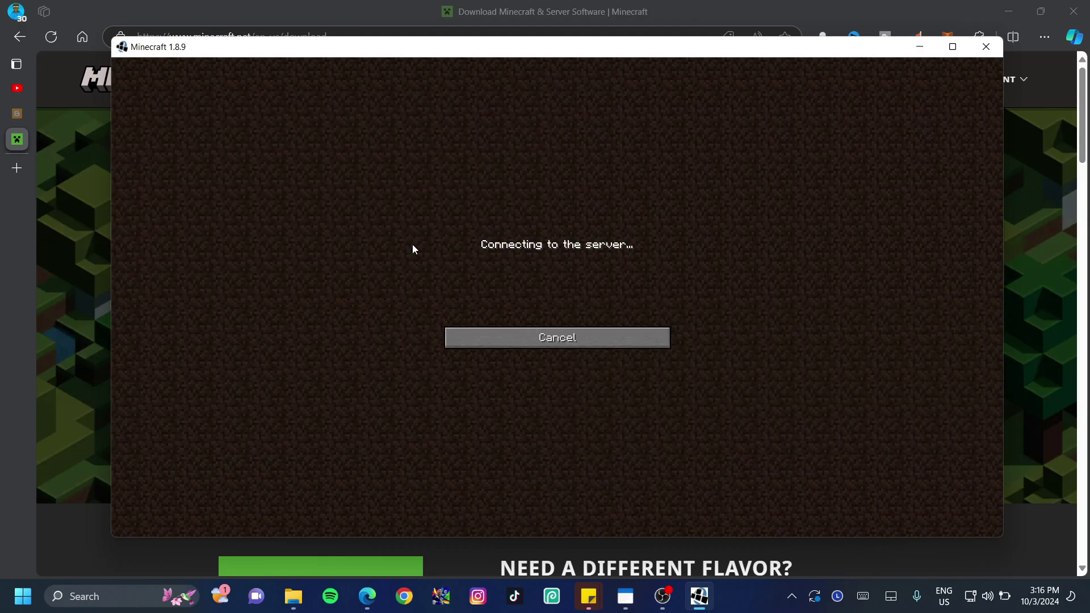